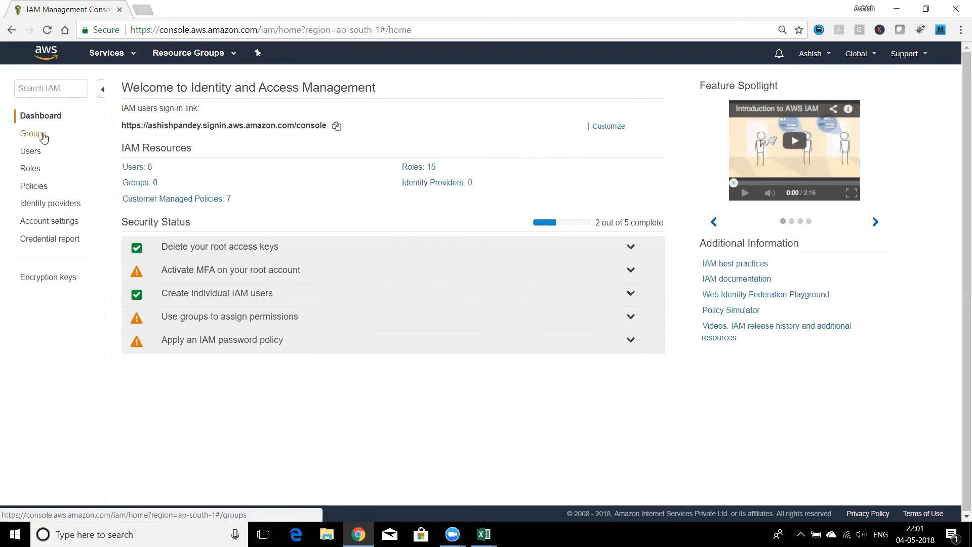
Step: Create a new IAM group named 'Developers' and continue to the Attach Policy step
left_click(33, 133)
left_click(175, 84)
left_click(381, 136)
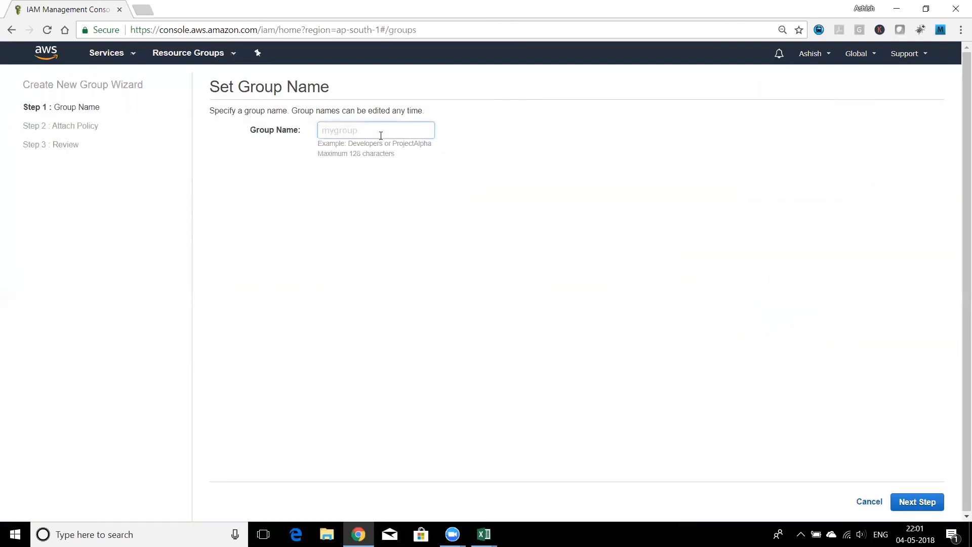
type("Developers")
left_click(918, 502)
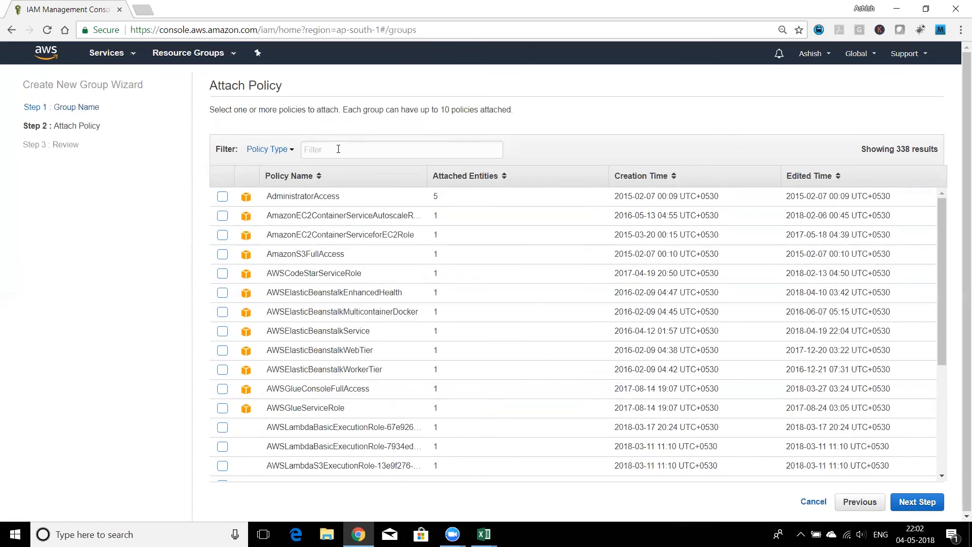
Step: Filter for and select AmazonEC2FullAccess and AmazonS3FullAccess, then continue to the review page
left_click(357, 149)
type("ec")
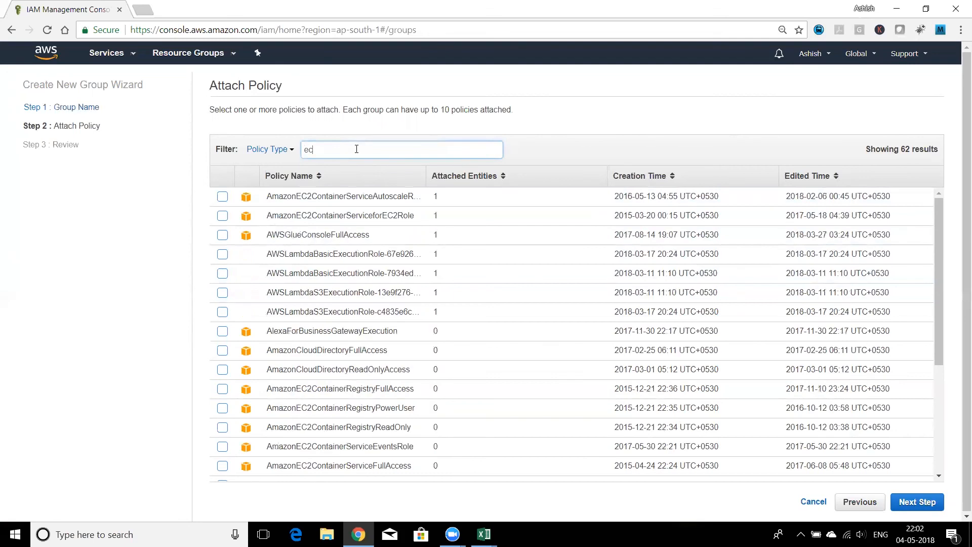
type("2full")
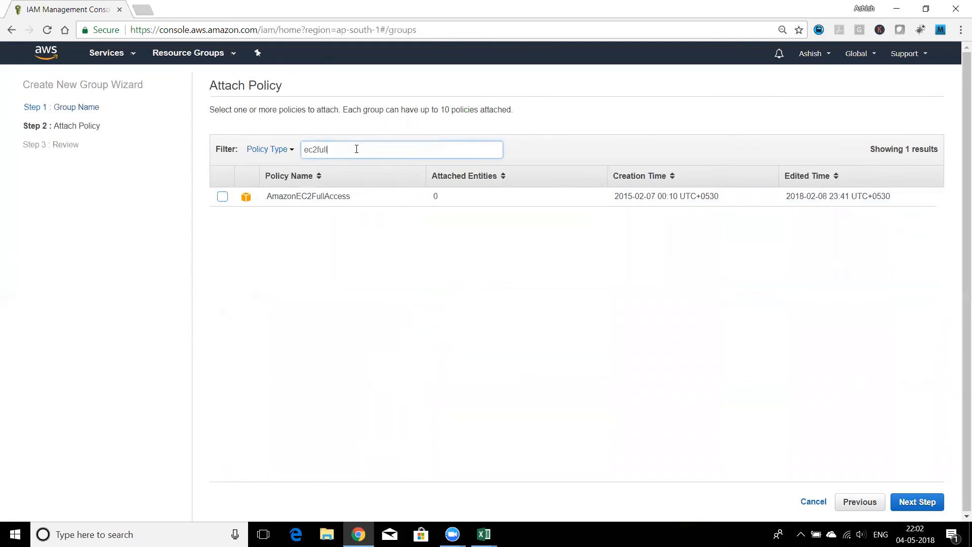
left_click(223, 197)
left_click(361, 156)
key("ctrl+a")
key("BackSpace")
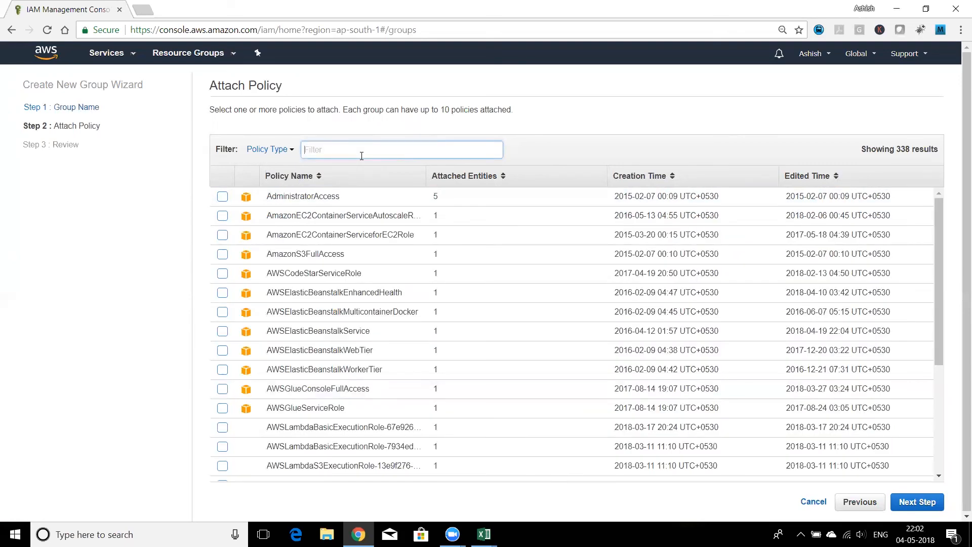
type("s3full")
left_click(222, 197)
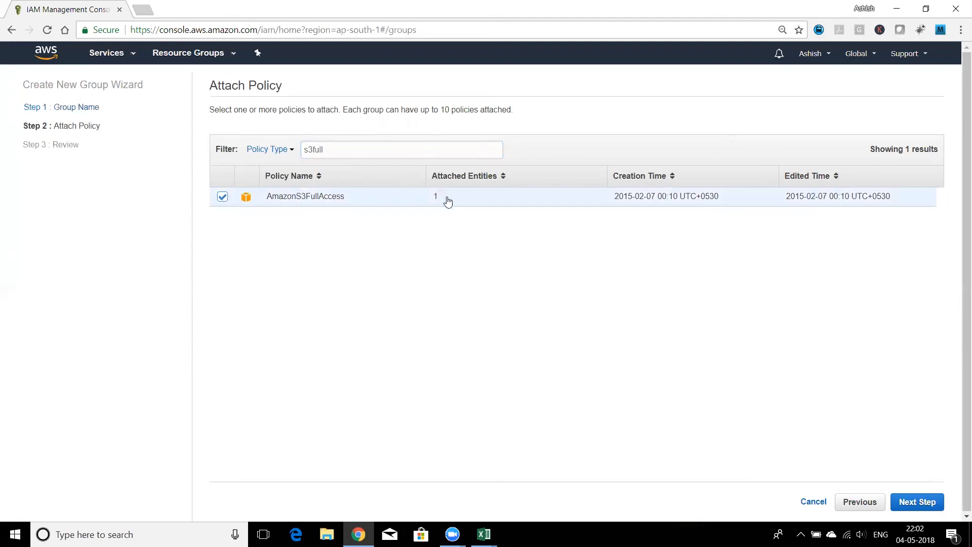
left_click(918, 501)
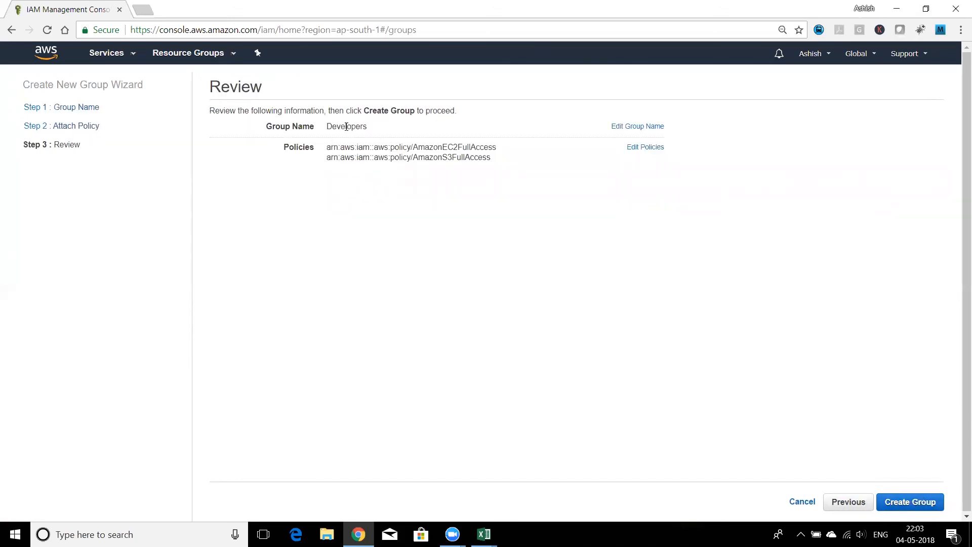
Step: Review the two attached policy ARNs and create the Developers group
left_click_drag(494, 158, 345, 147)
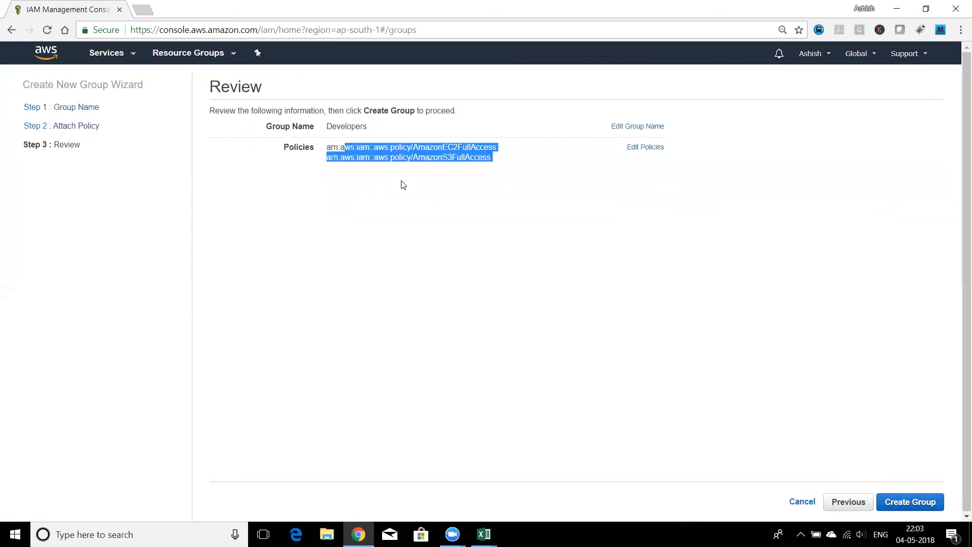
left_click(404, 184)
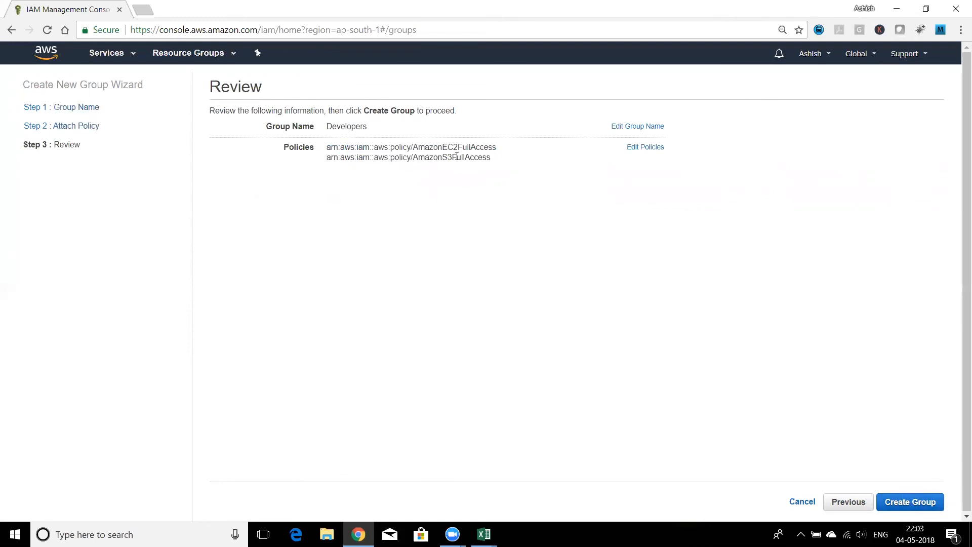
left_click(906, 502)
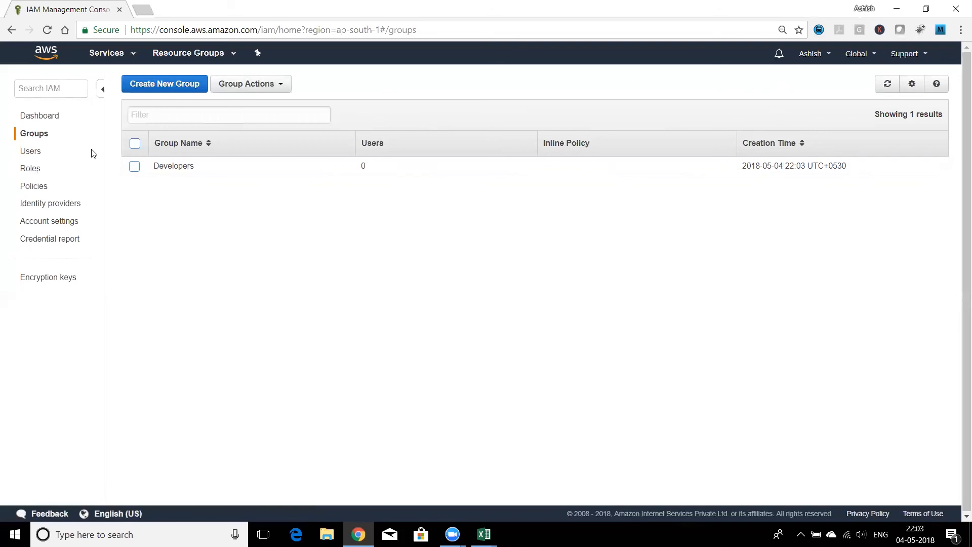
Step: Add user nonadmin to the Developers group from the user's Groups tab
left_click(37, 155)
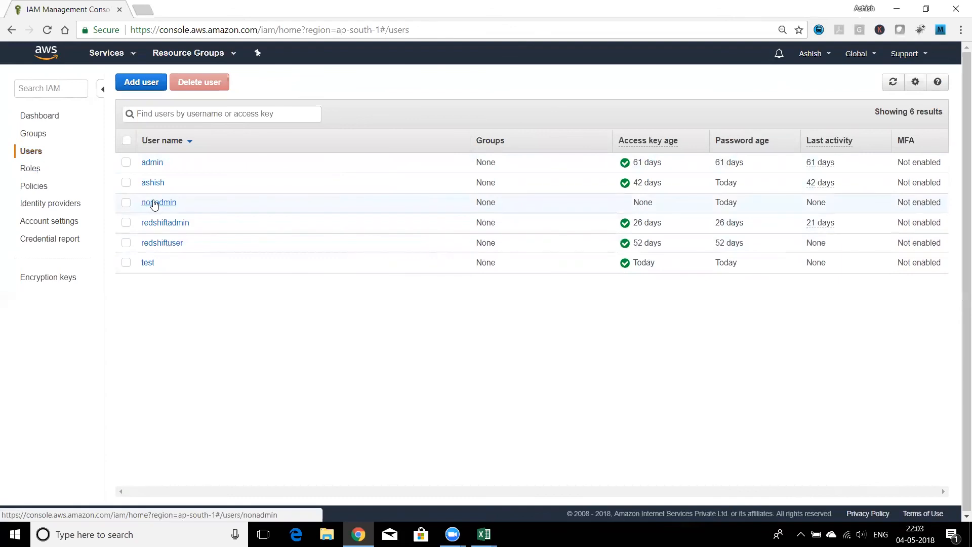
left_click(155, 203)
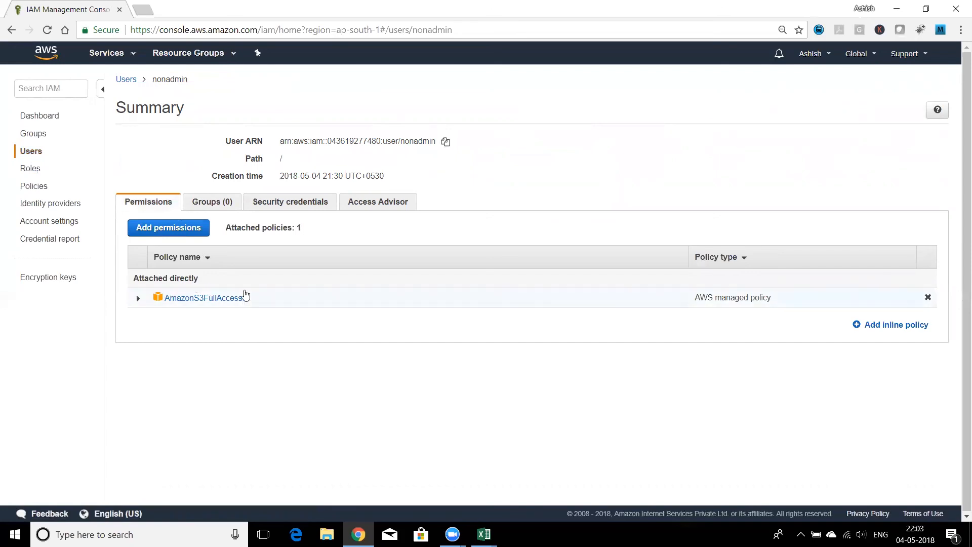
left_click(210, 201)
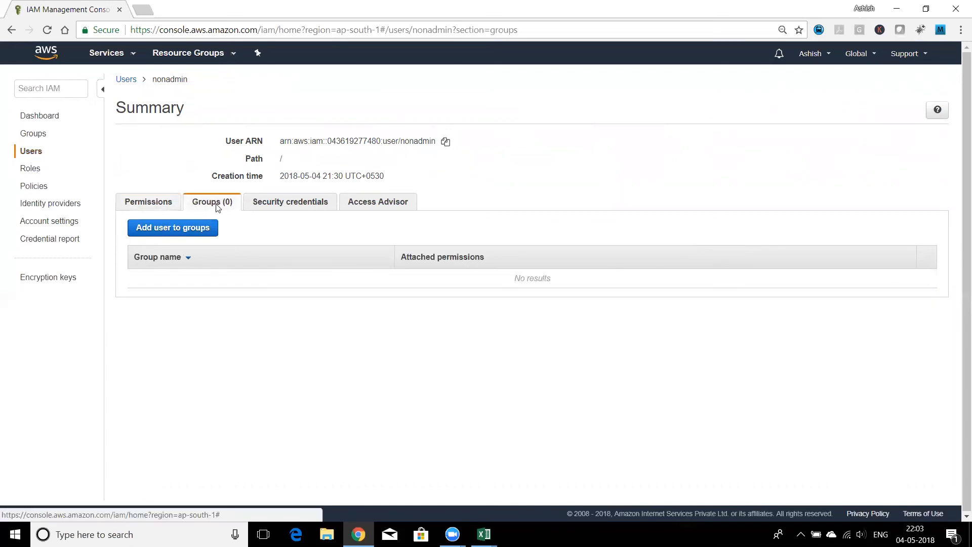
left_click(189, 238)
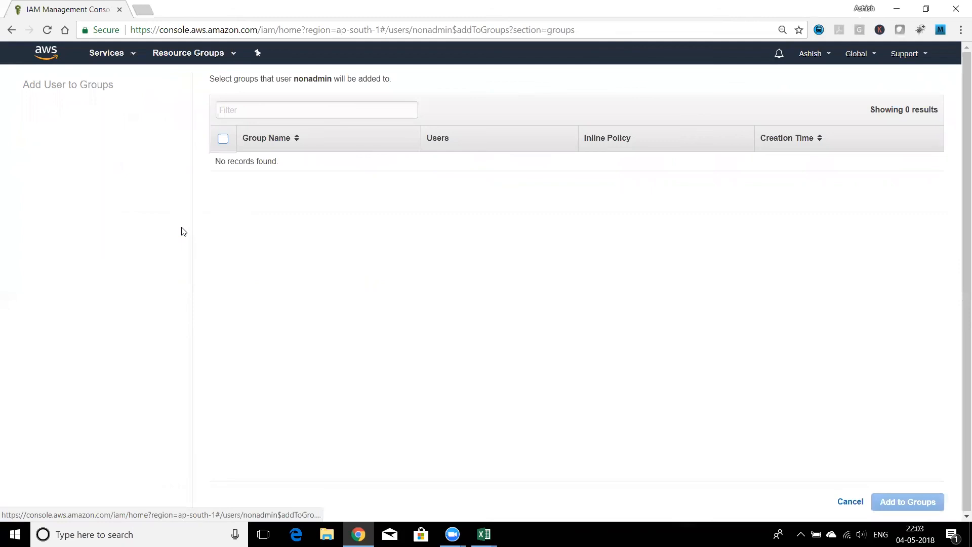
left_click(222, 163)
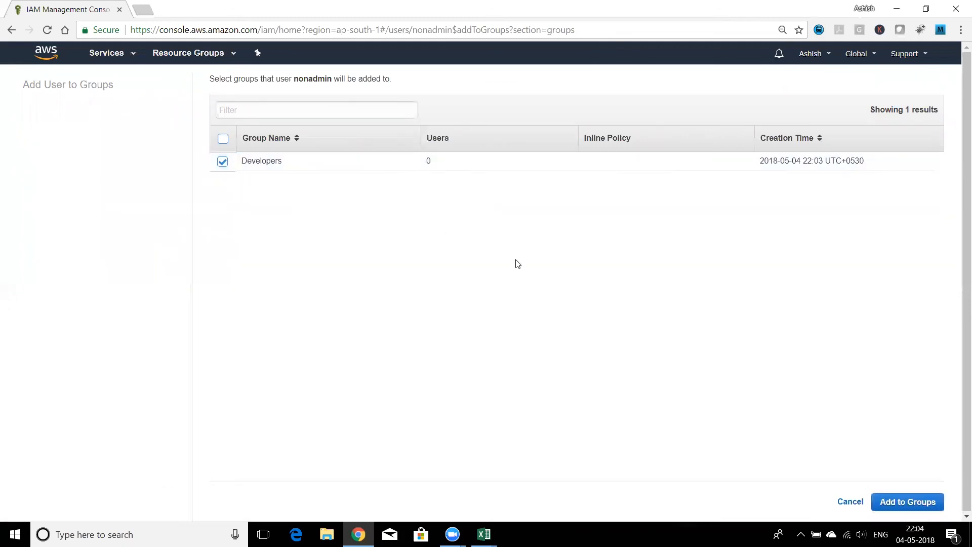
left_click(884, 504)
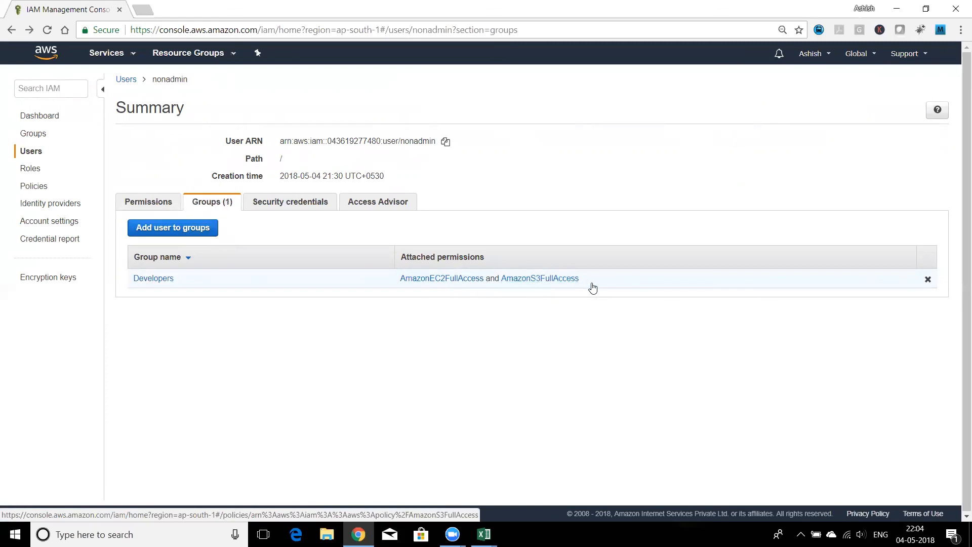
Step: Check nonadmin's Permissions tab for the inherited EC2 and S3 full-access policies
left_click(157, 203)
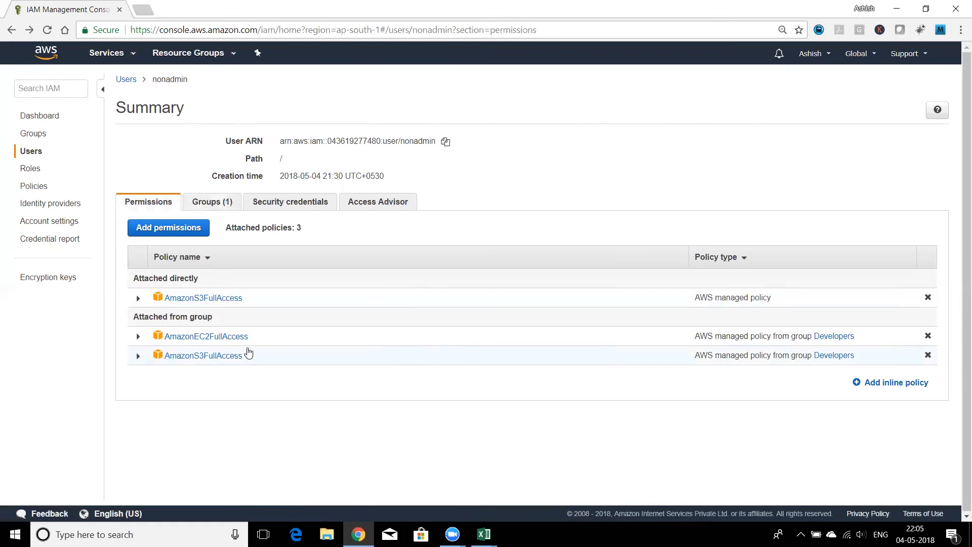
left_click(960, 30)
Step: Sign in as nonadmin in a new incognito window using the pasted console sign-in URL
left_click(861, 76)
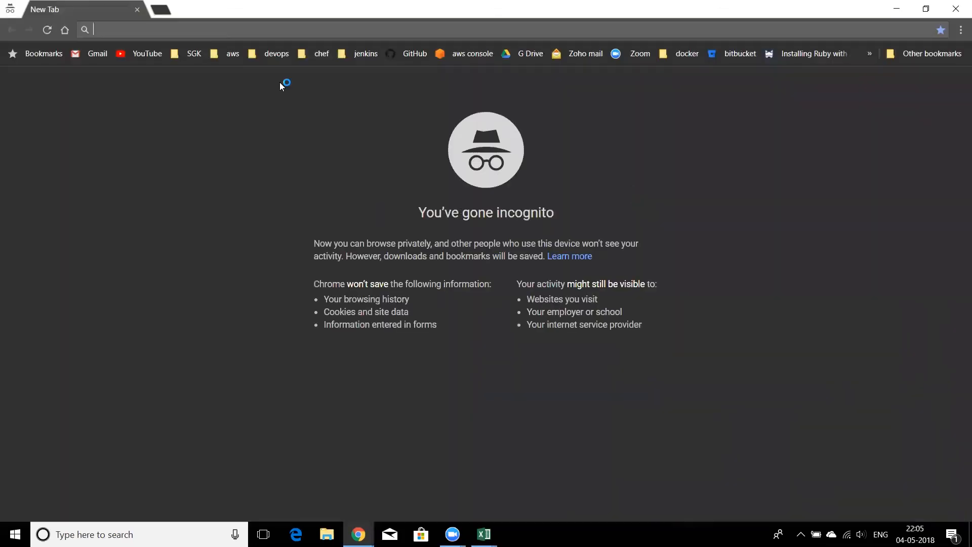
type("https://ashishpandey.signin.aws.amazon.com/console")
key("Return")
type("nonad")
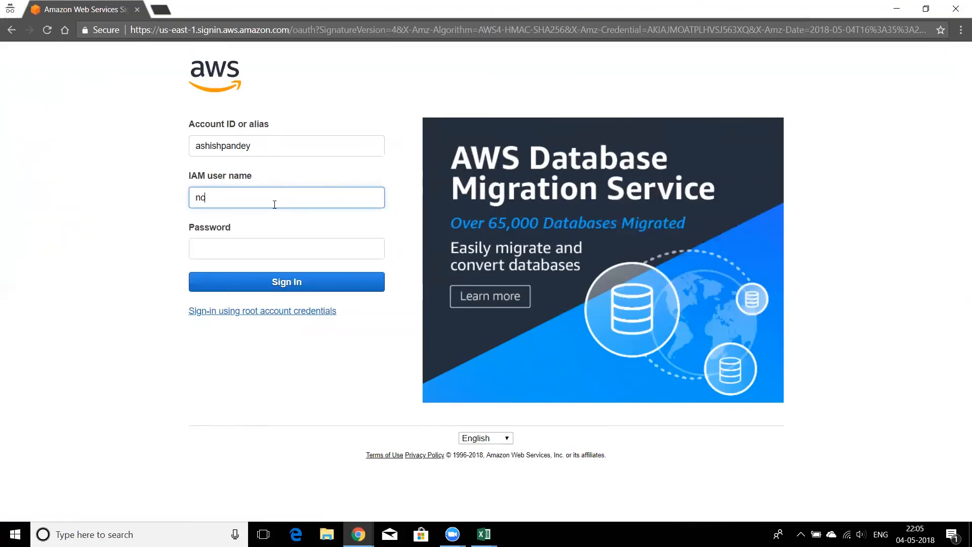
type("min")
left_click(224, 250)
type("••")
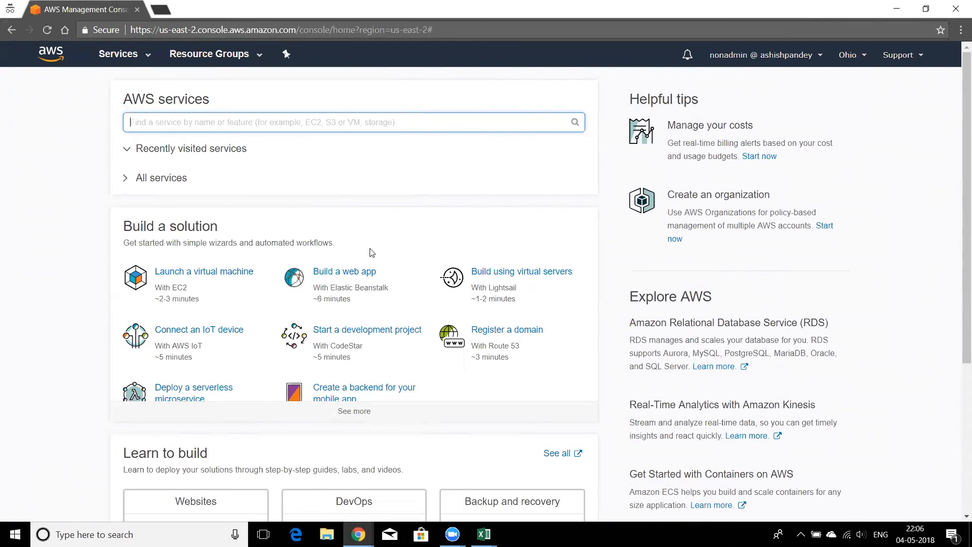
left_click(135, 56)
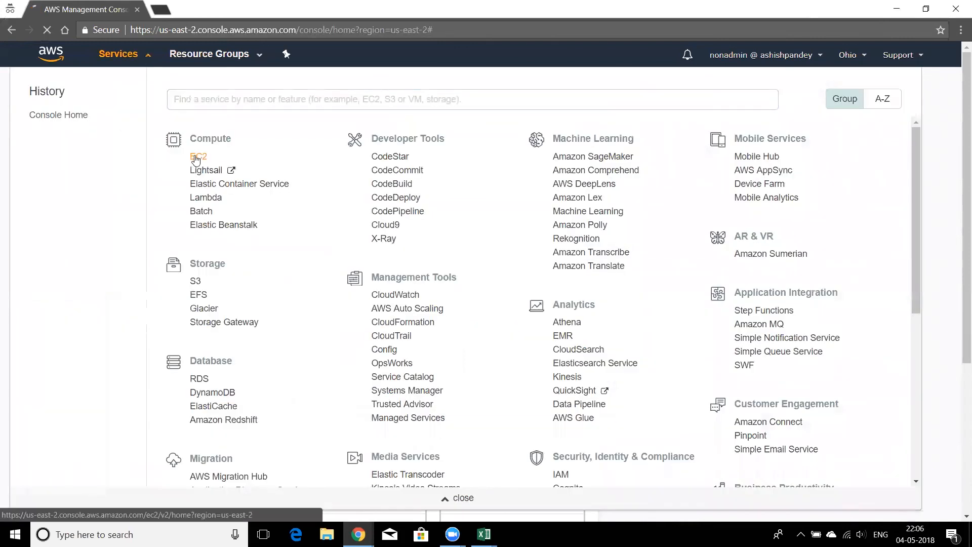
Step: Open the EC2 dashboard while signed in as nonadmin
left_click(195, 157)
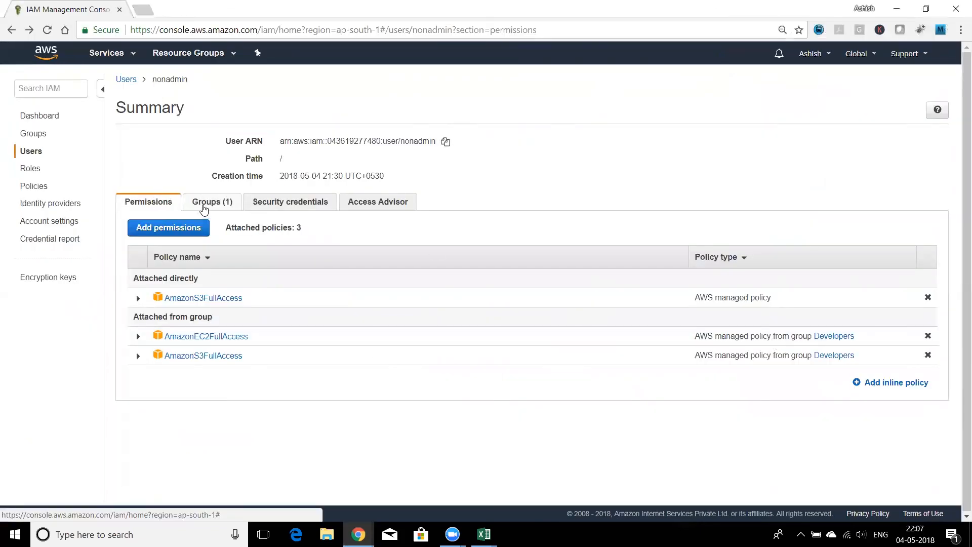
Step: Remove nonadmin from the Developers group, then reload nonadmin's EC2 dashboard to see access denied
left_click(25, 134)
left_click(164, 167)
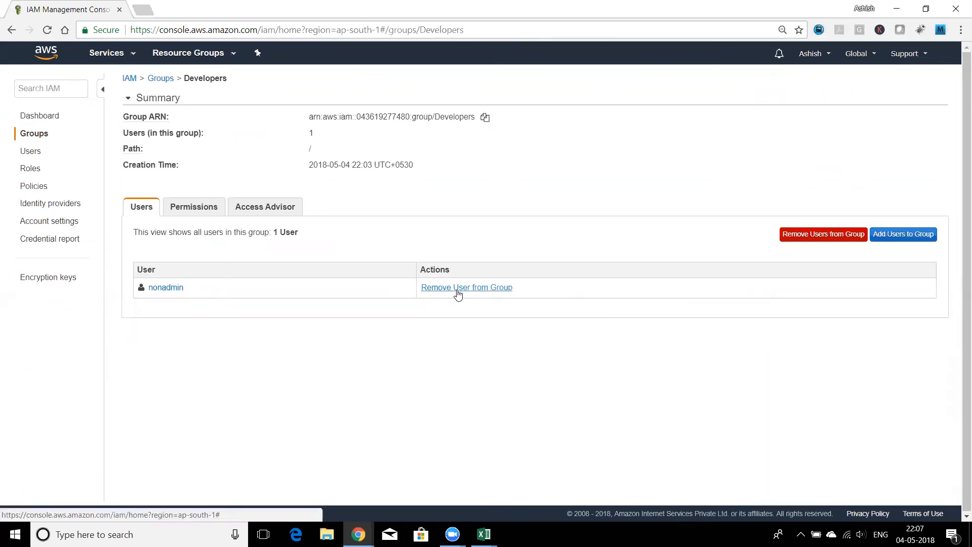
left_click(457, 293)
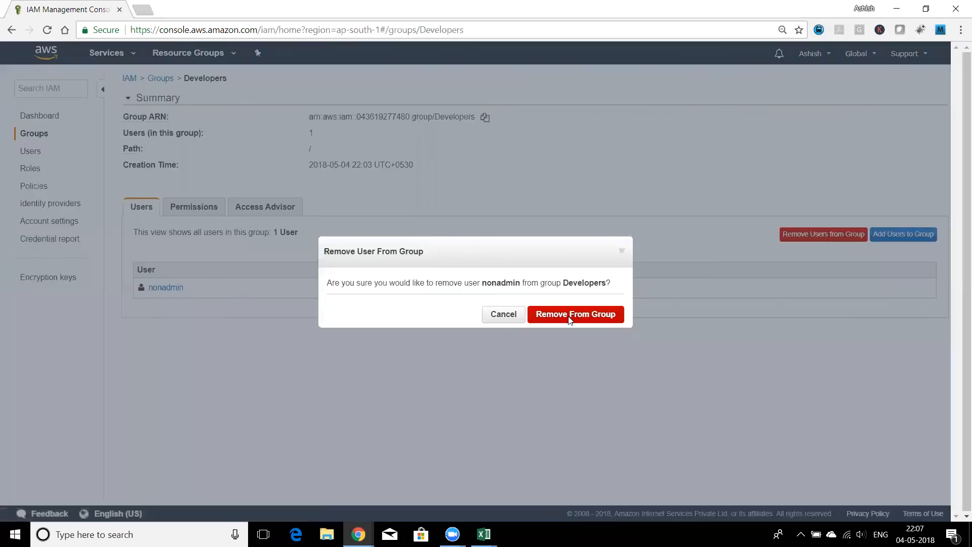
left_click(571, 315)
key("alt+Tab")
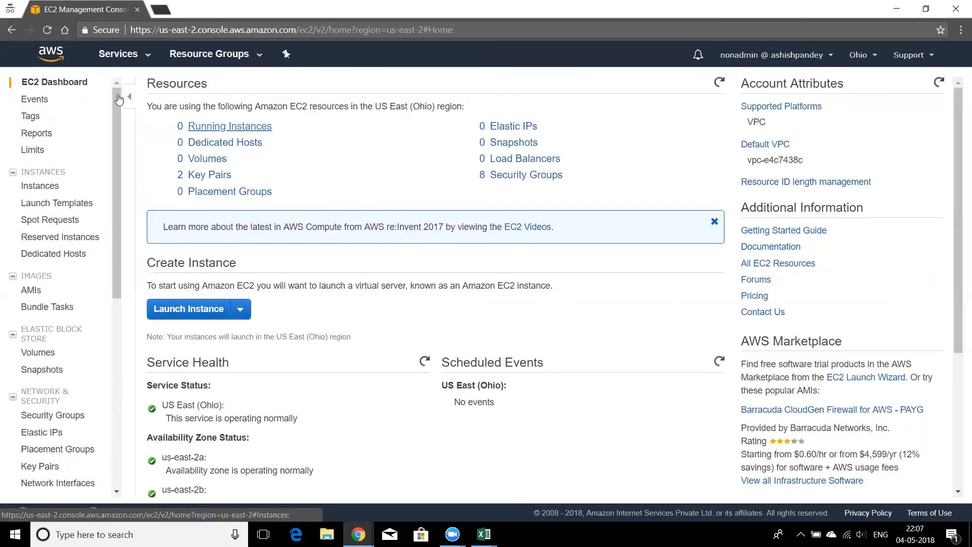
left_click(44, 33)
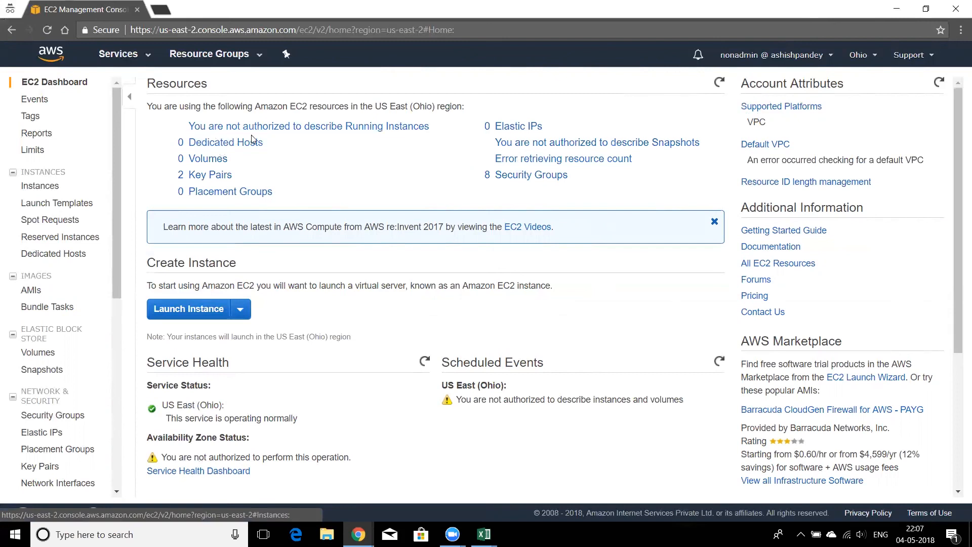
Step: As nonadmin, try viewing Security Groups and note the authorization error, then return to the admin window
left_click(558, 178)
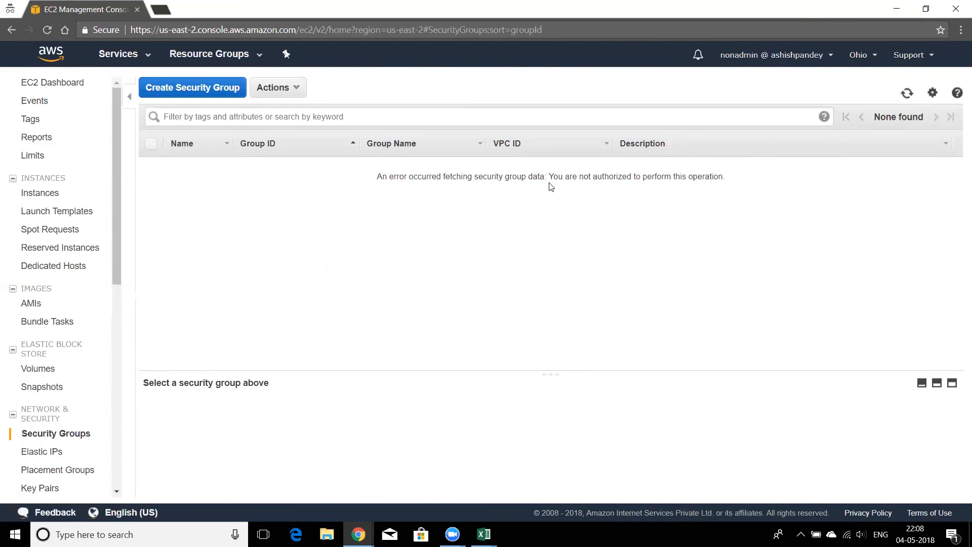
key("alt+Tab")
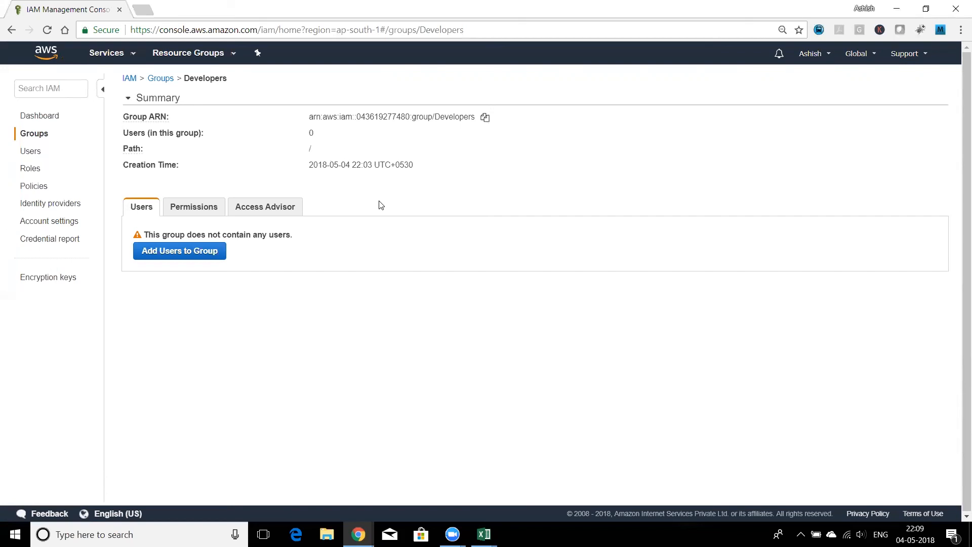
Step: Re-add nonadmin to Developers and verify its Permissions tab now lists 3 policies
left_click(162, 79)
left_click(31, 152)
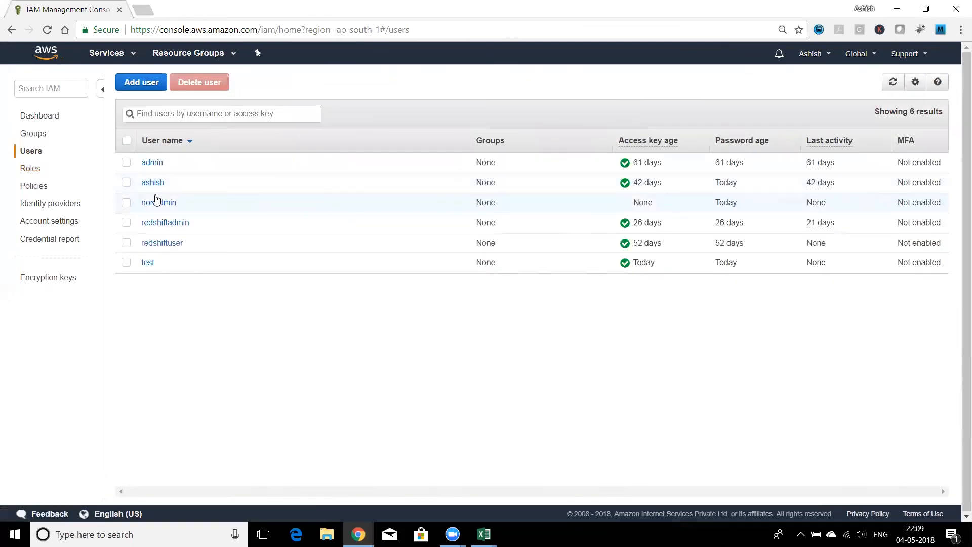
left_click(157, 202)
left_click(222, 202)
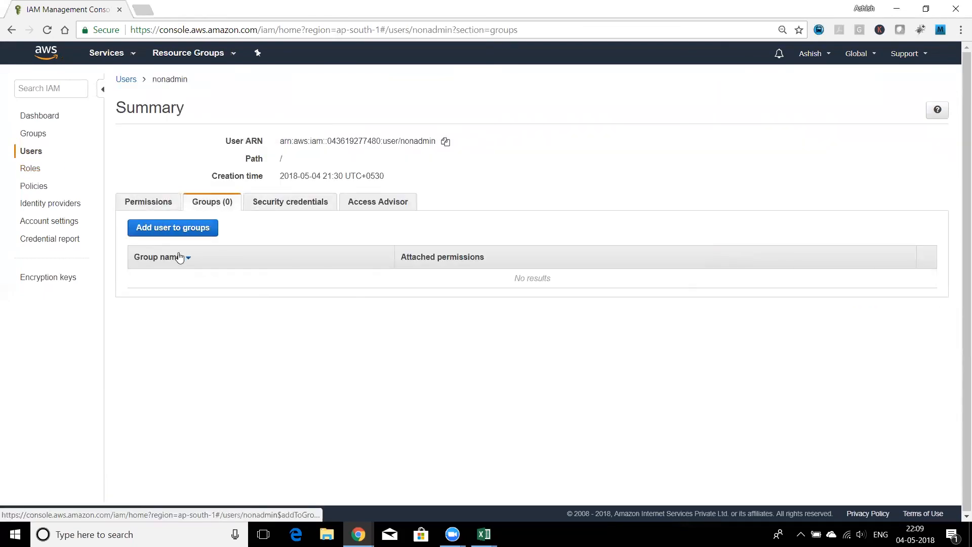
left_click(176, 227)
left_click(222, 161)
left_click(927, 502)
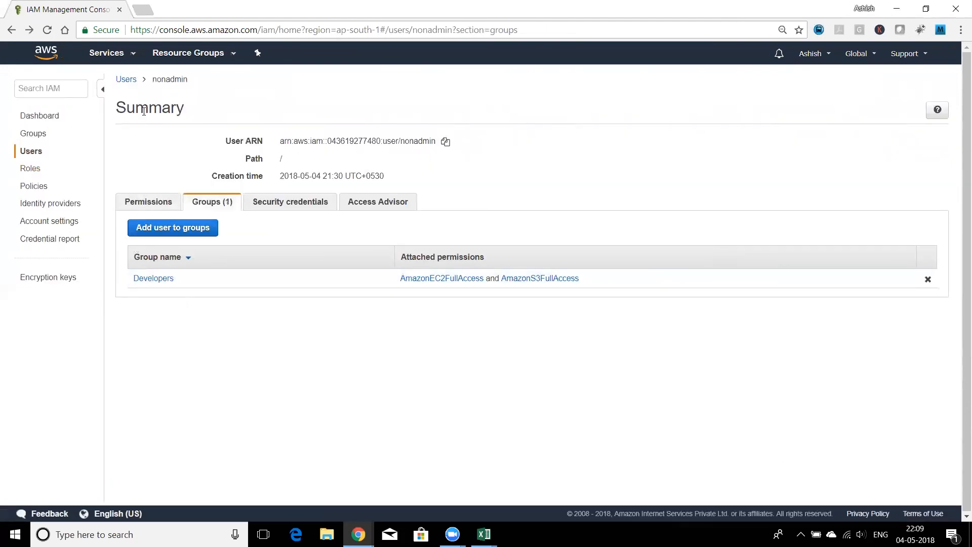
left_click(154, 202)
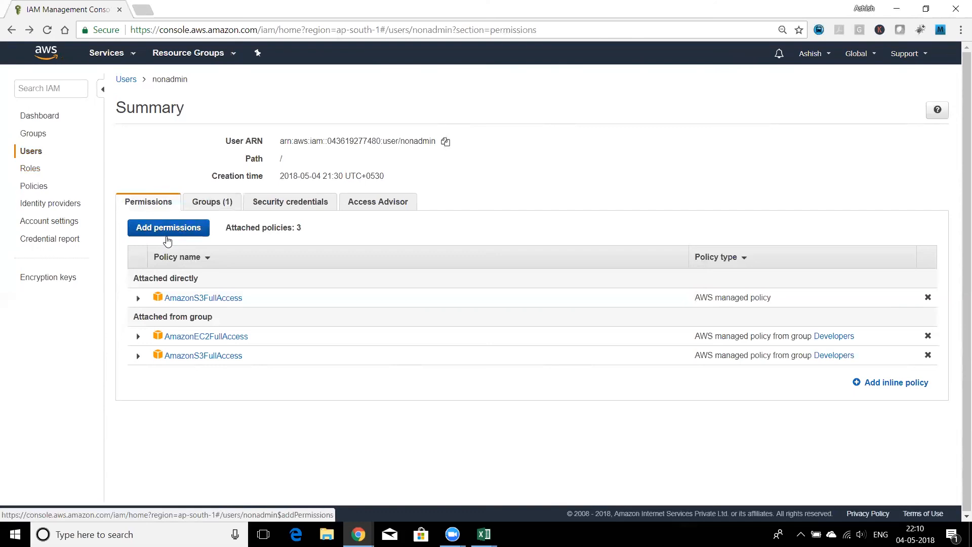
Step: Start a new user 'anothernonadmin' with programmatic and console access and no required password reset
left_click(126, 79)
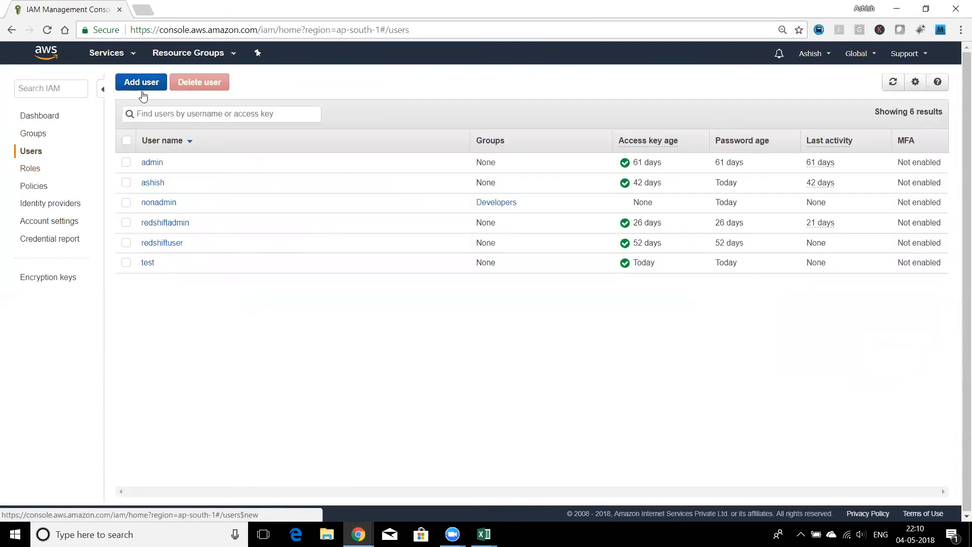
left_click(144, 83)
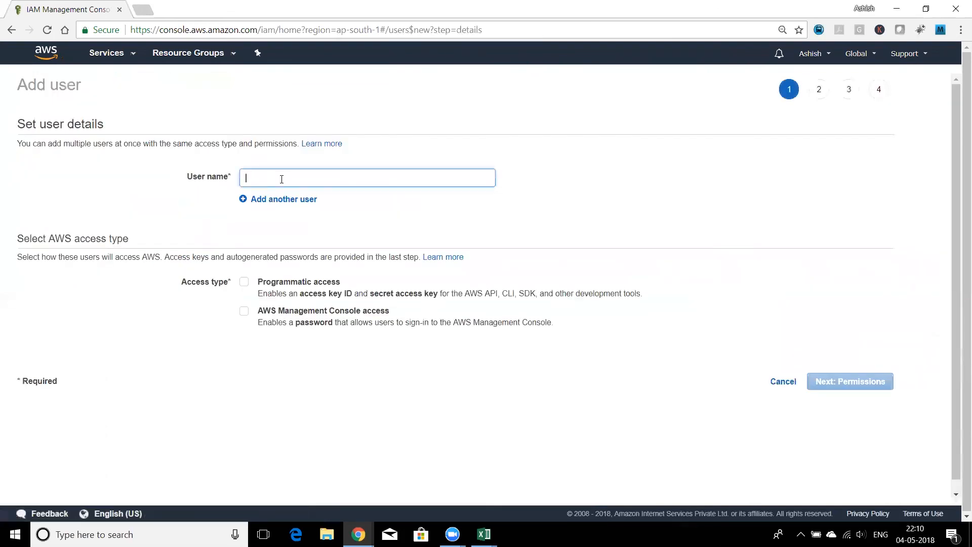
type("anotherno")
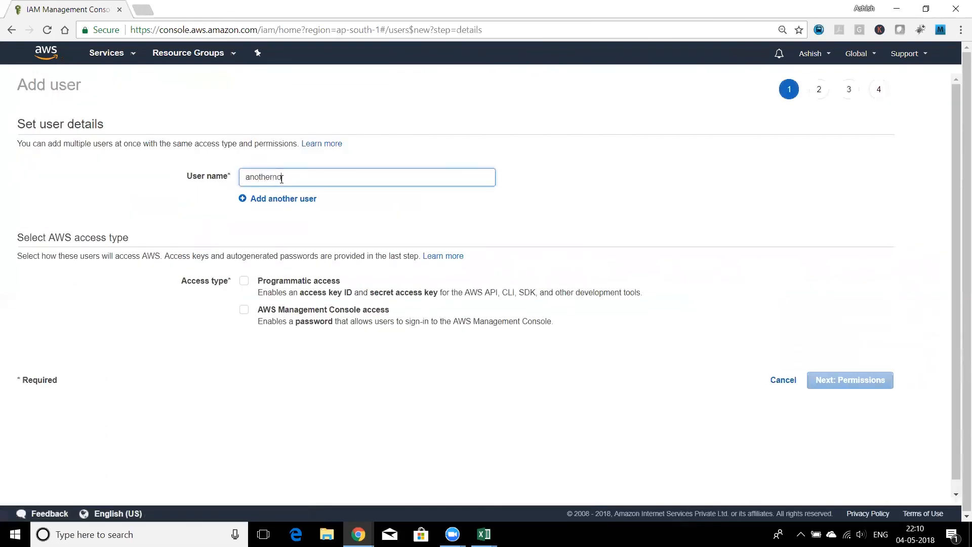
type("nadmin")
left_click(244, 281)
left_click(245, 309)
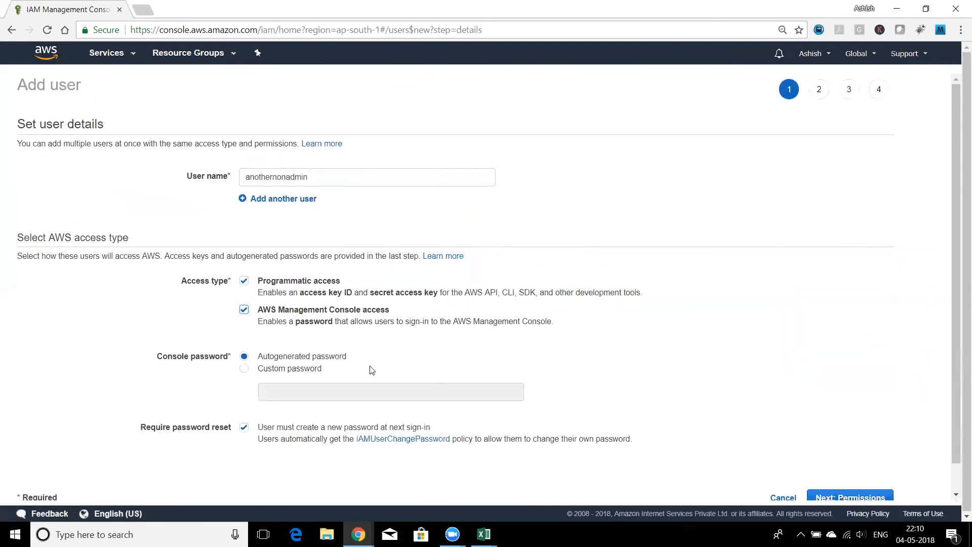
scroll(341, 394, "down", 1)
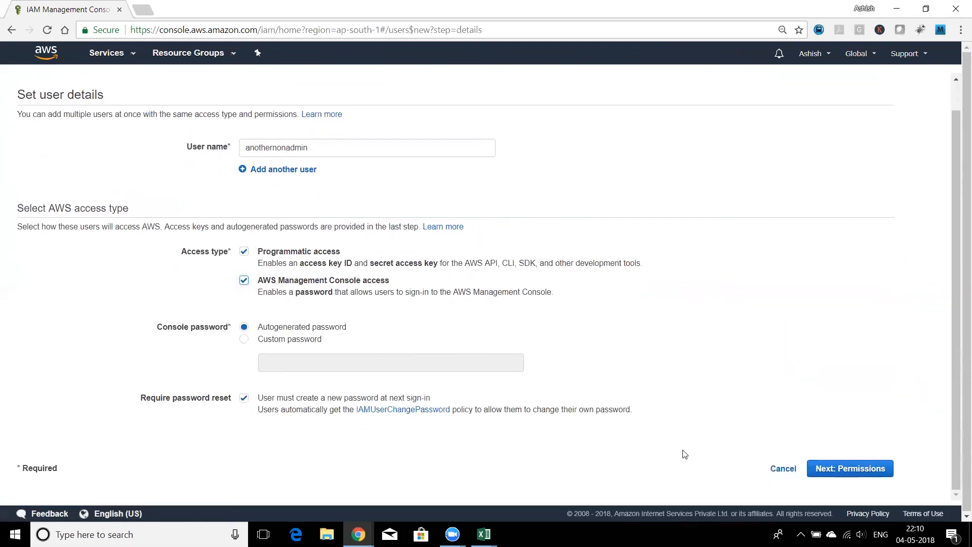
left_click(247, 399)
left_click(243, 400)
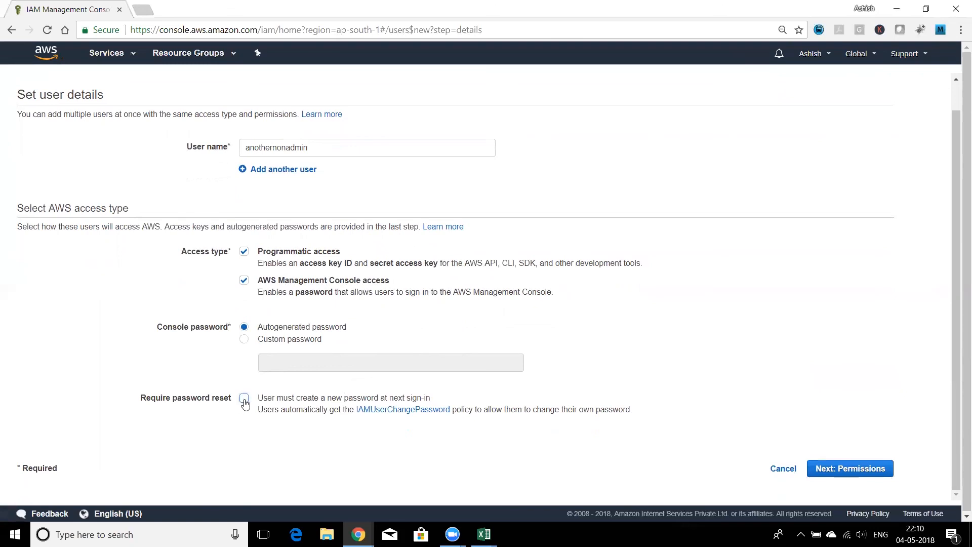
Step: Place anothernonadmin in the Developers group and create the user
left_click(875, 471)
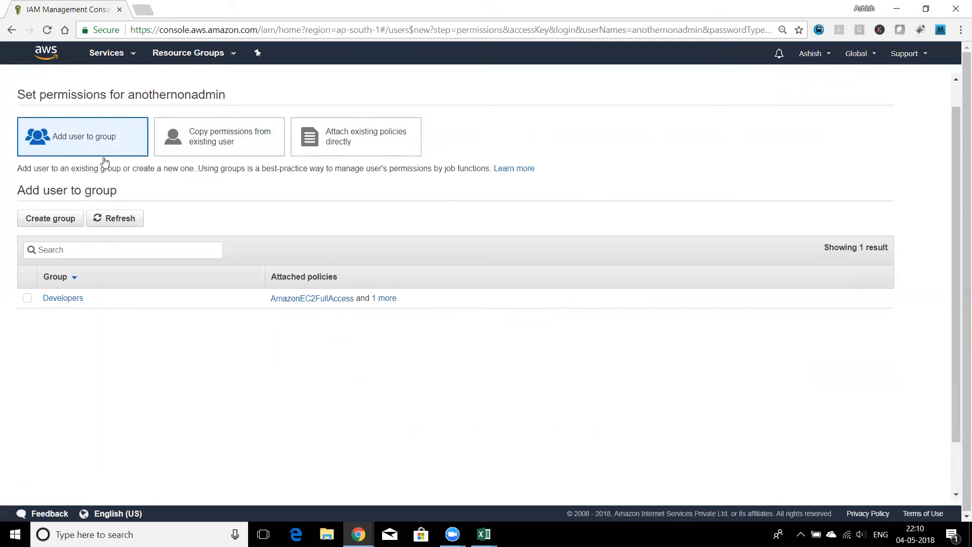
left_click(26, 300)
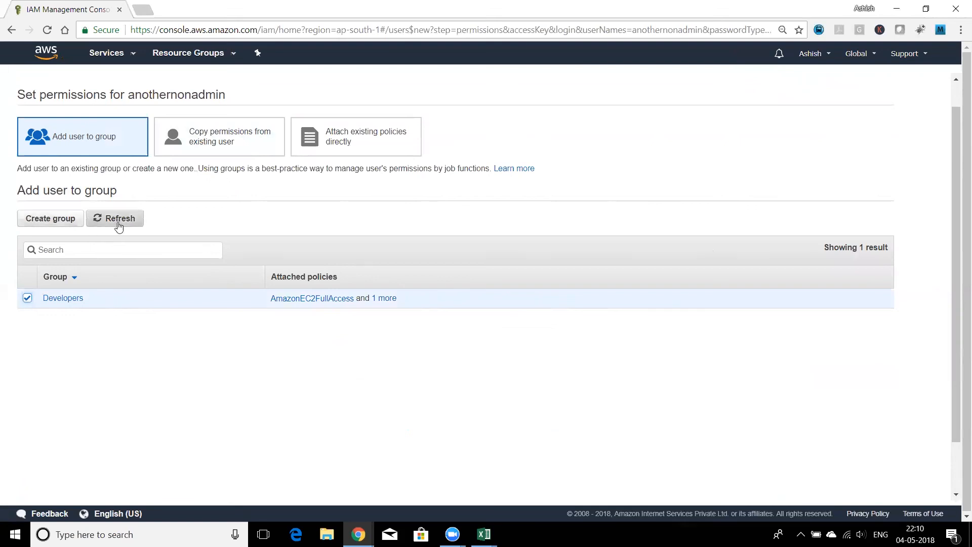
scroll(710, 363, "down", 2)
left_click(861, 469)
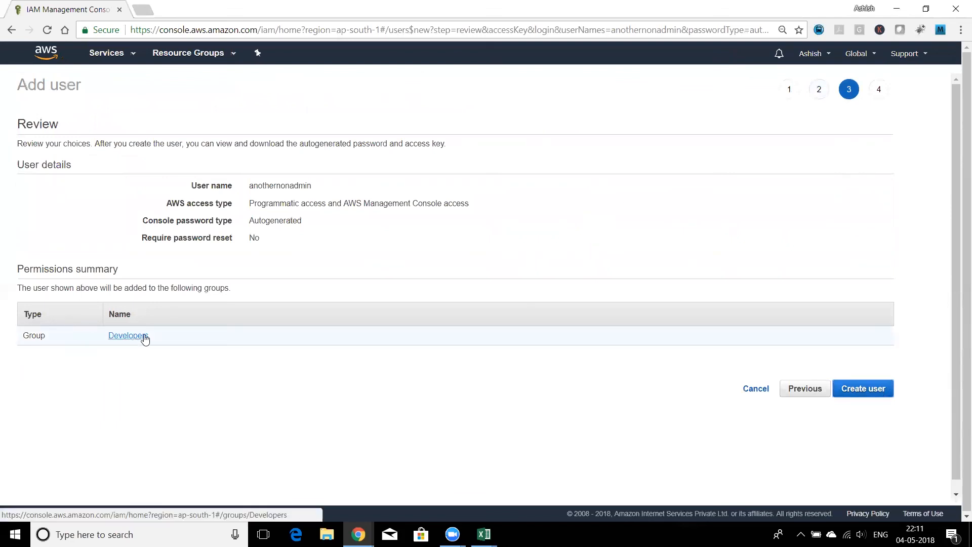
left_click(858, 397)
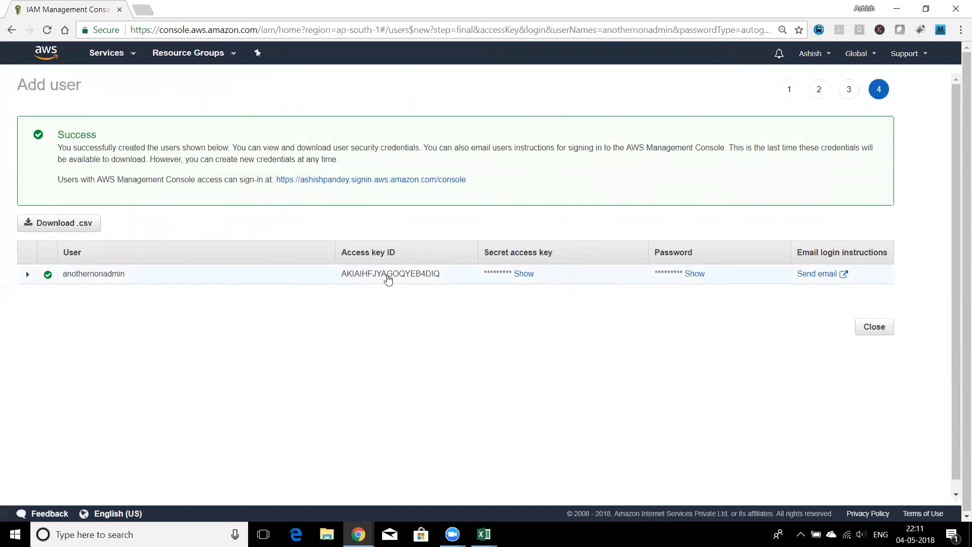
left_click(873, 327)
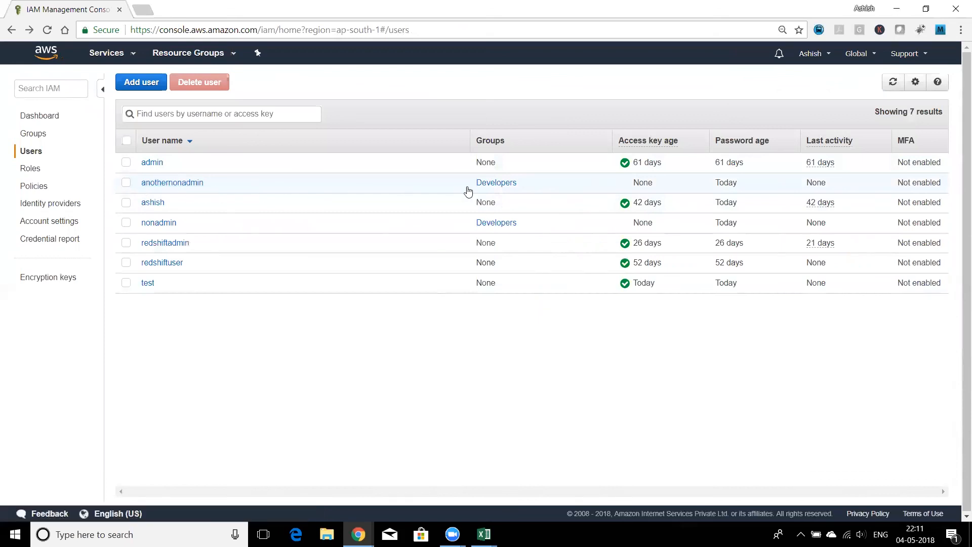
Step: Remove anothernonadmin from the Developers group, then open its add-permissions wizard
left_click(166, 186)
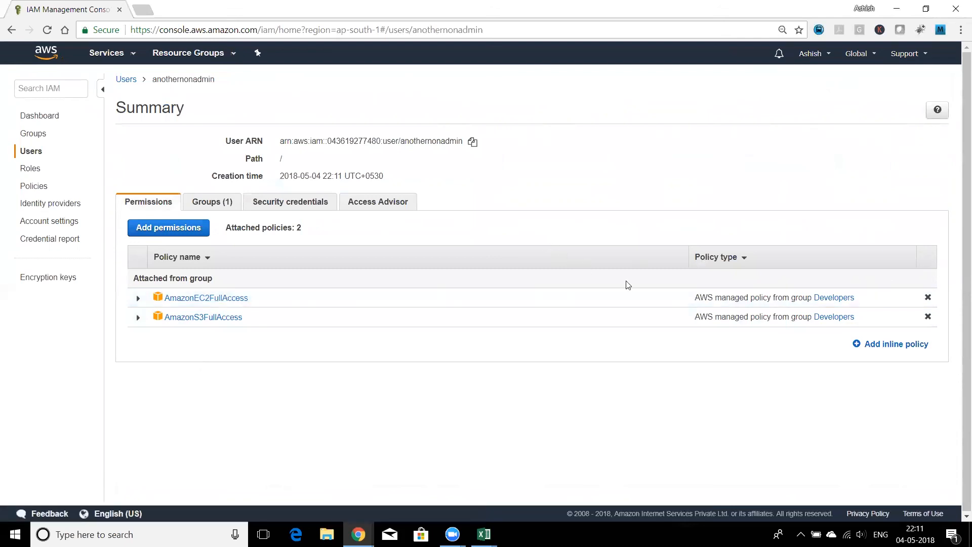
left_click(928, 302)
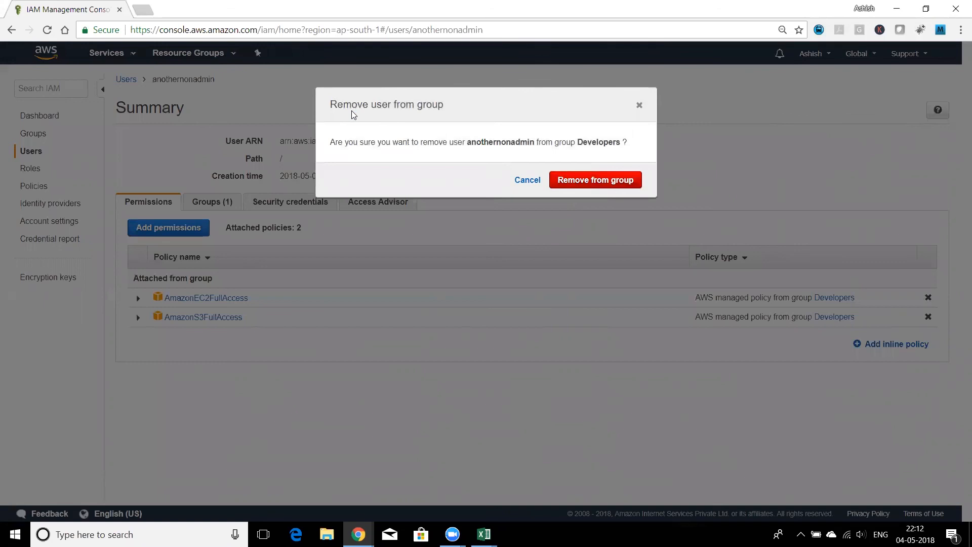
left_click(620, 186)
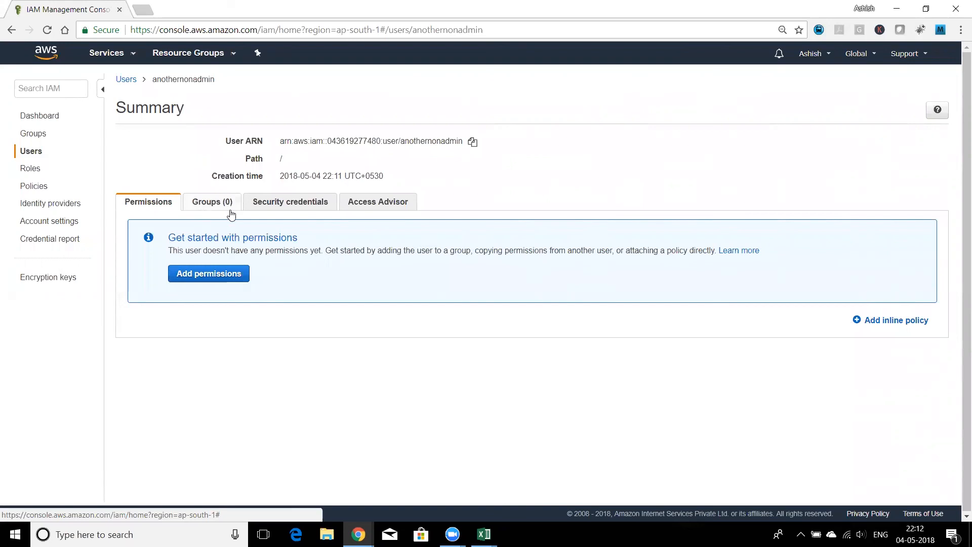
left_click(219, 273)
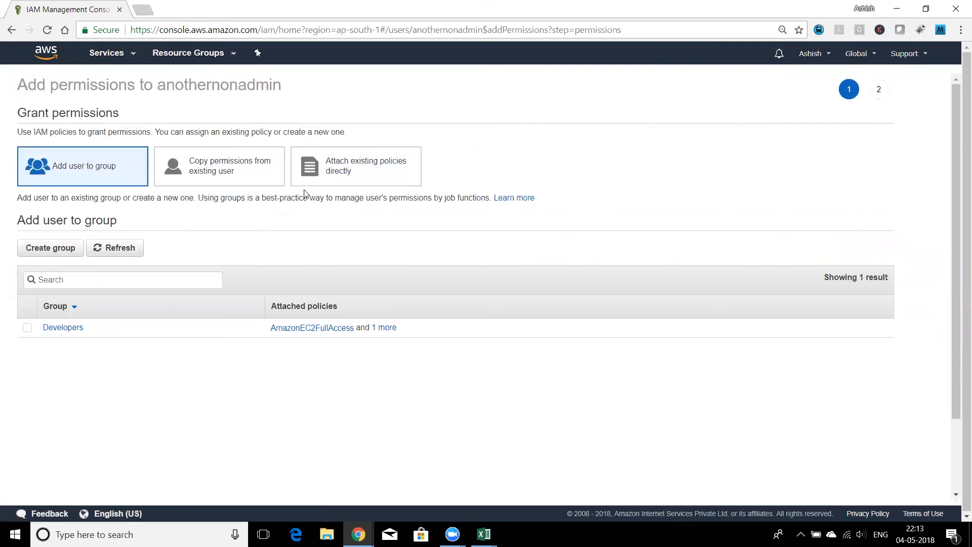
left_click(263, 177)
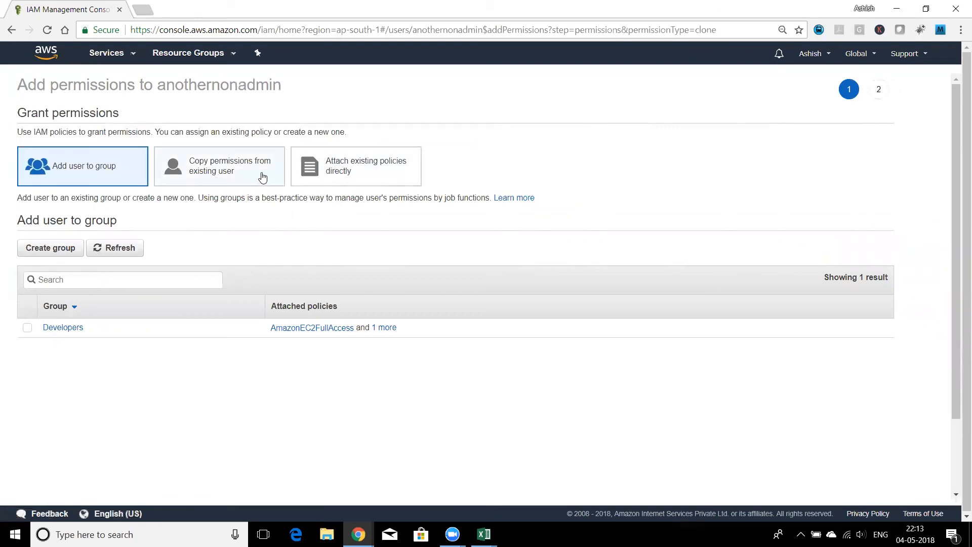
left_click(366, 174)
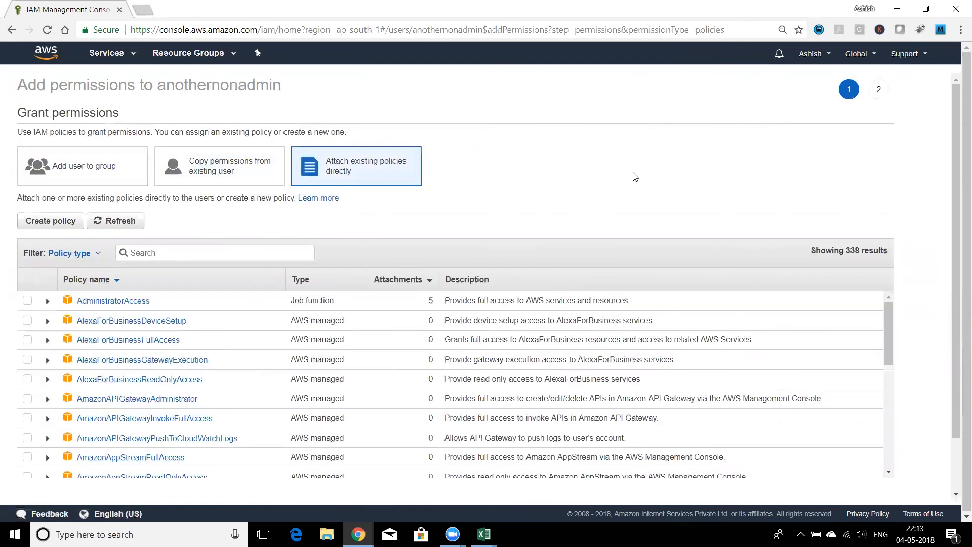
scroll(861, 355, "down", 2)
left_click(802, 468)
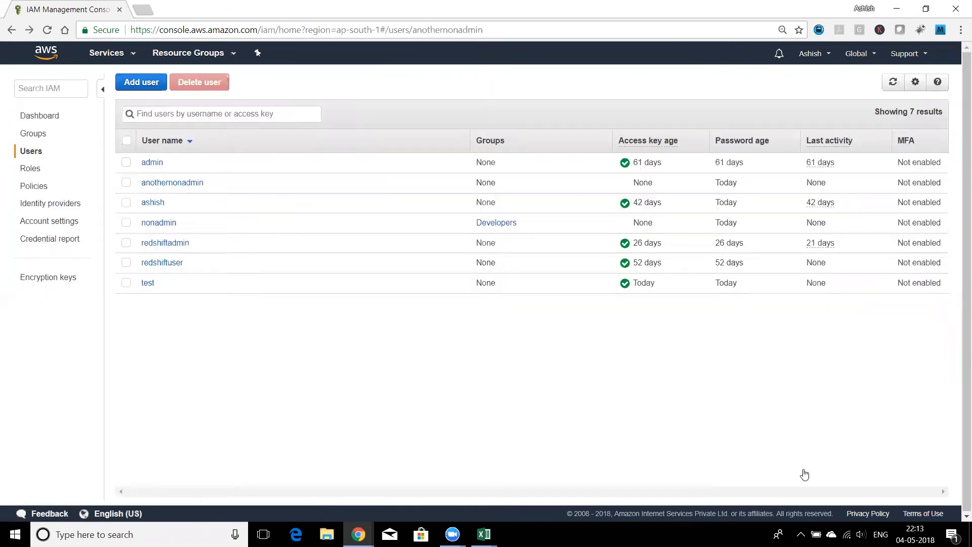